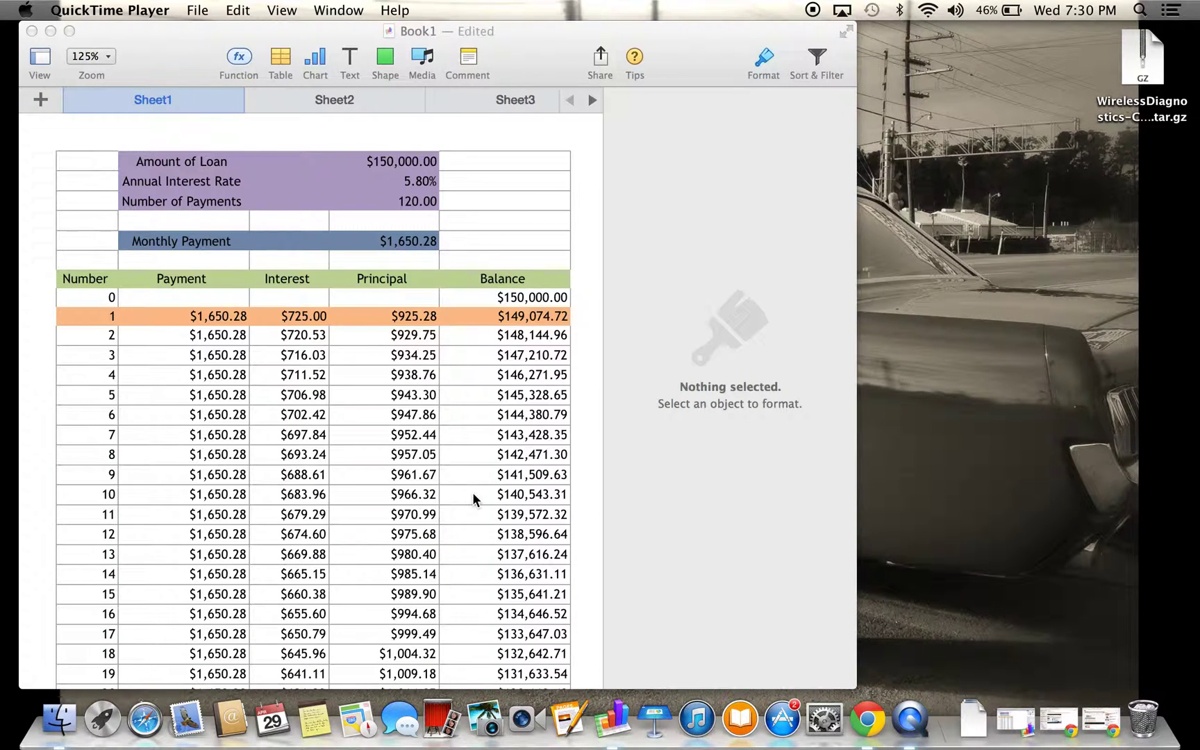
# Open D5's PMT formula behind the $1,650.28 monthly payment and close it unchanged
pyautogui.scroll(-2, 472, 494)
pyautogui.scroll(2, 472, 494)
pyautogui.click(400, 242)
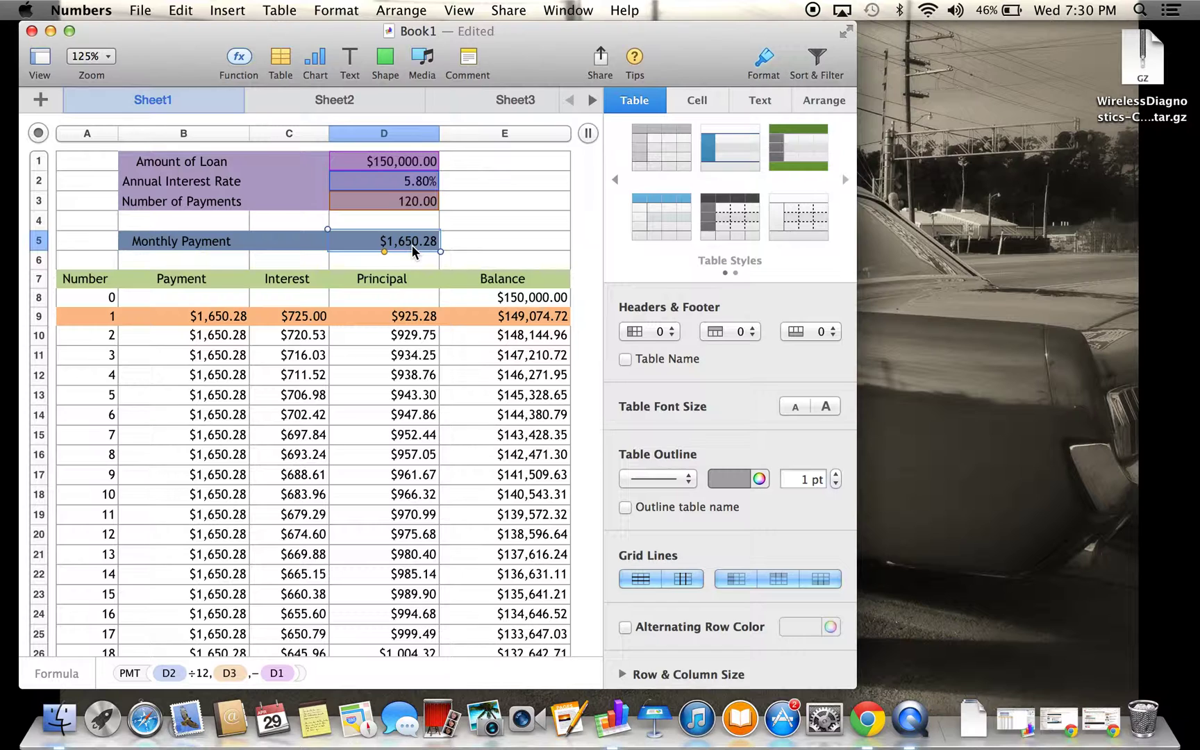
pyautogui.doubleClick(413, 247)
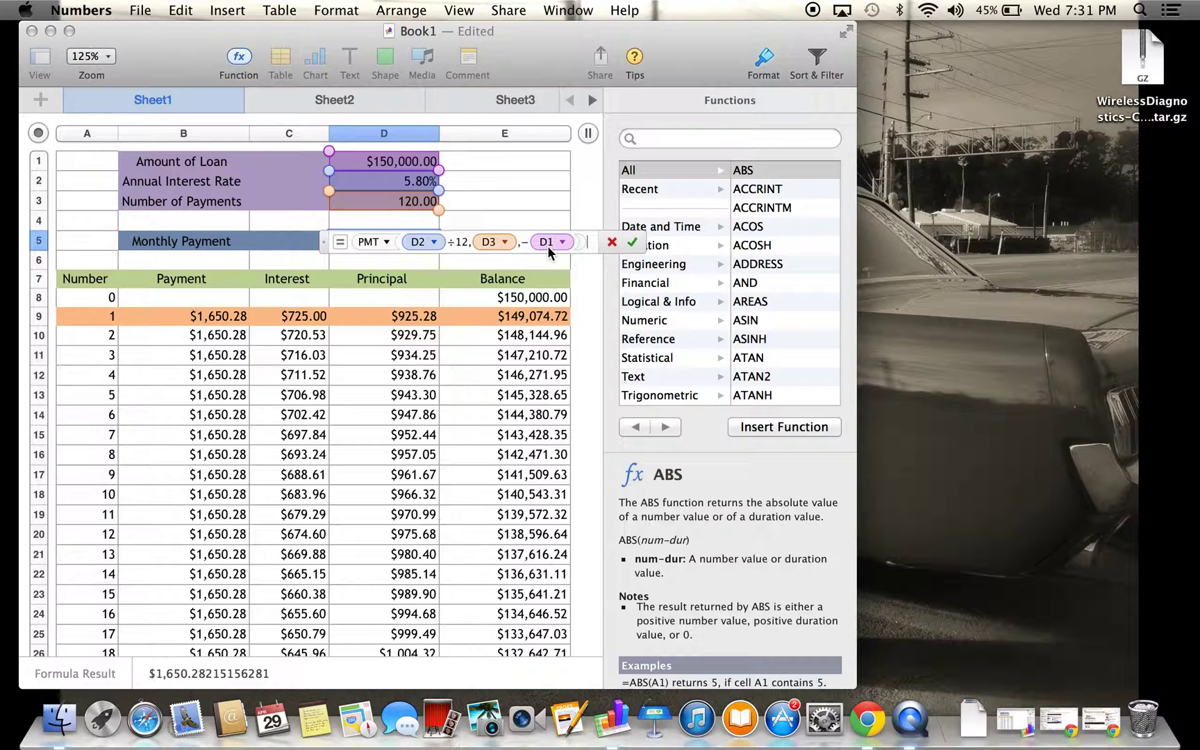
pyautogui.press('Return')
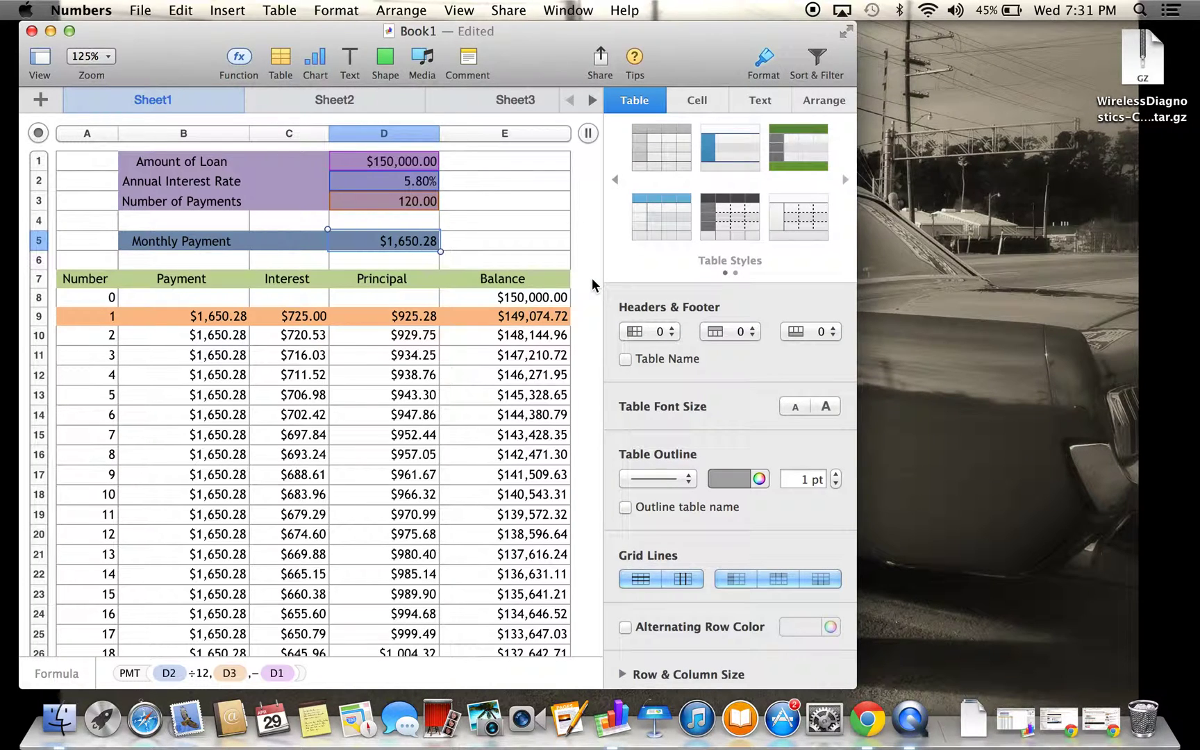
pyautogui.scroll(-3, 589, 323)
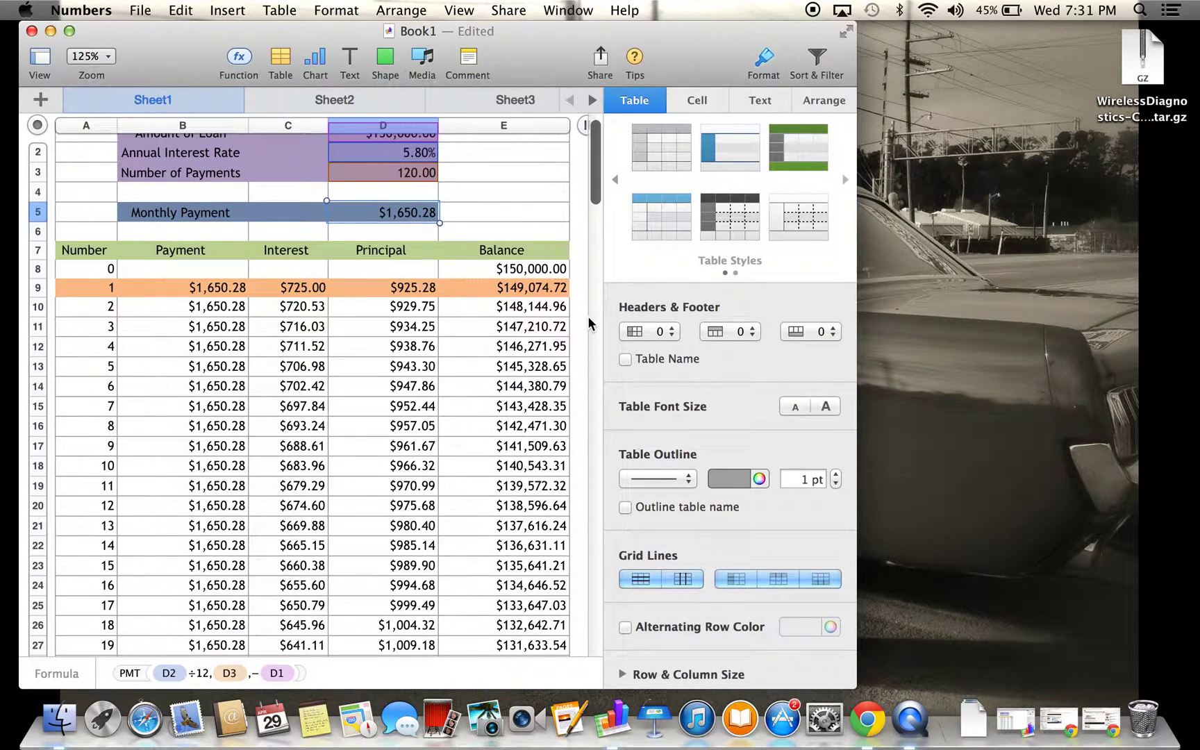
# Show A9's A8+1 formula and fill it down the Number column
pyautogui.scroll(-2, 589, 323)
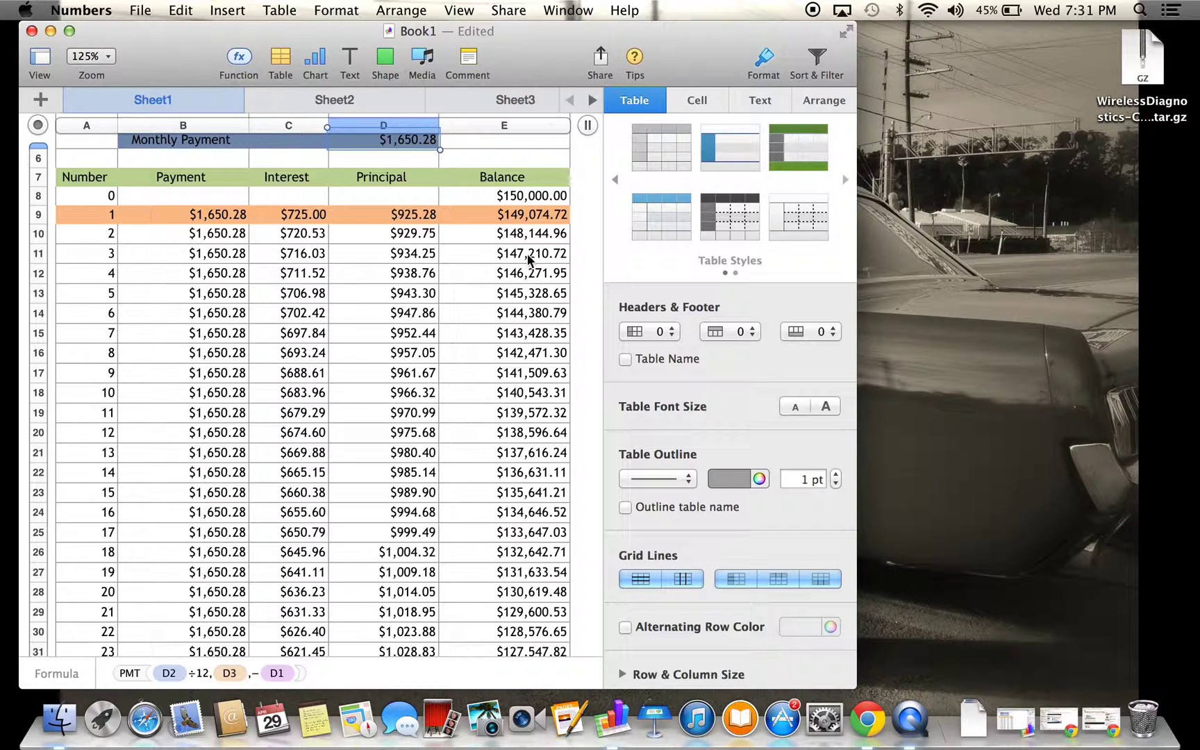
pyautogui.scroll(3, 596, 251)
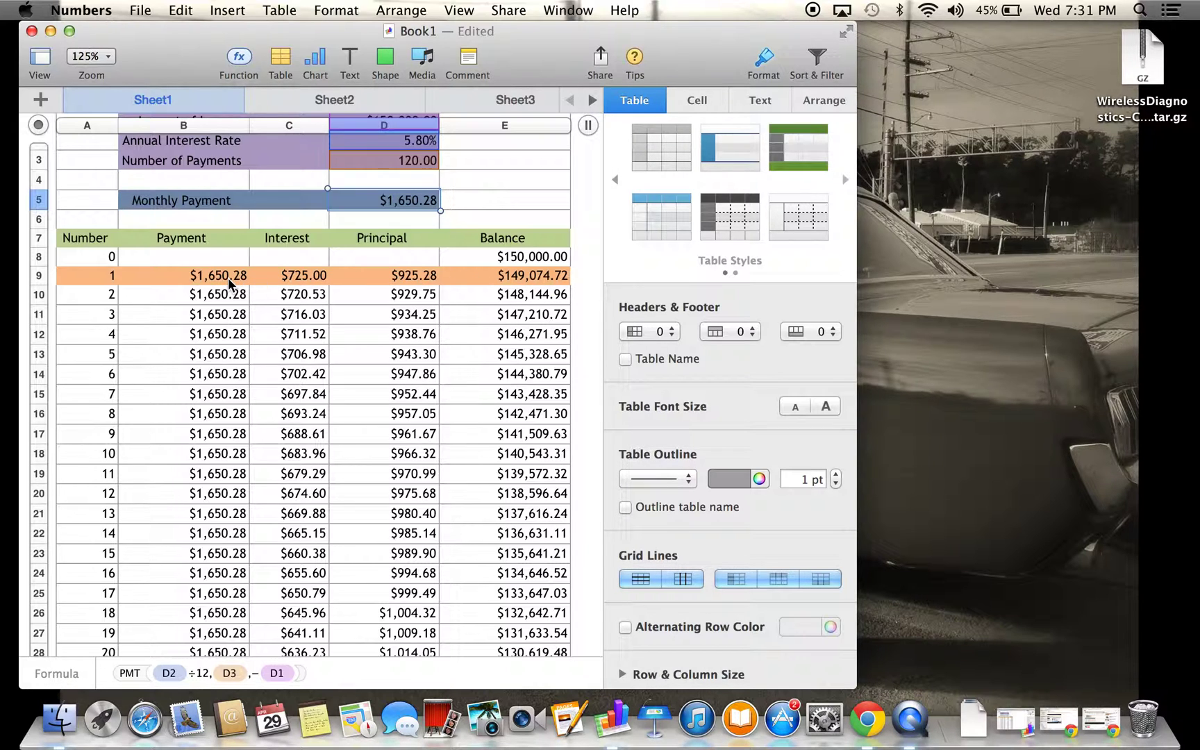
pyautogui.click(107, 280)
pyautogui.moveTo(115, 289)
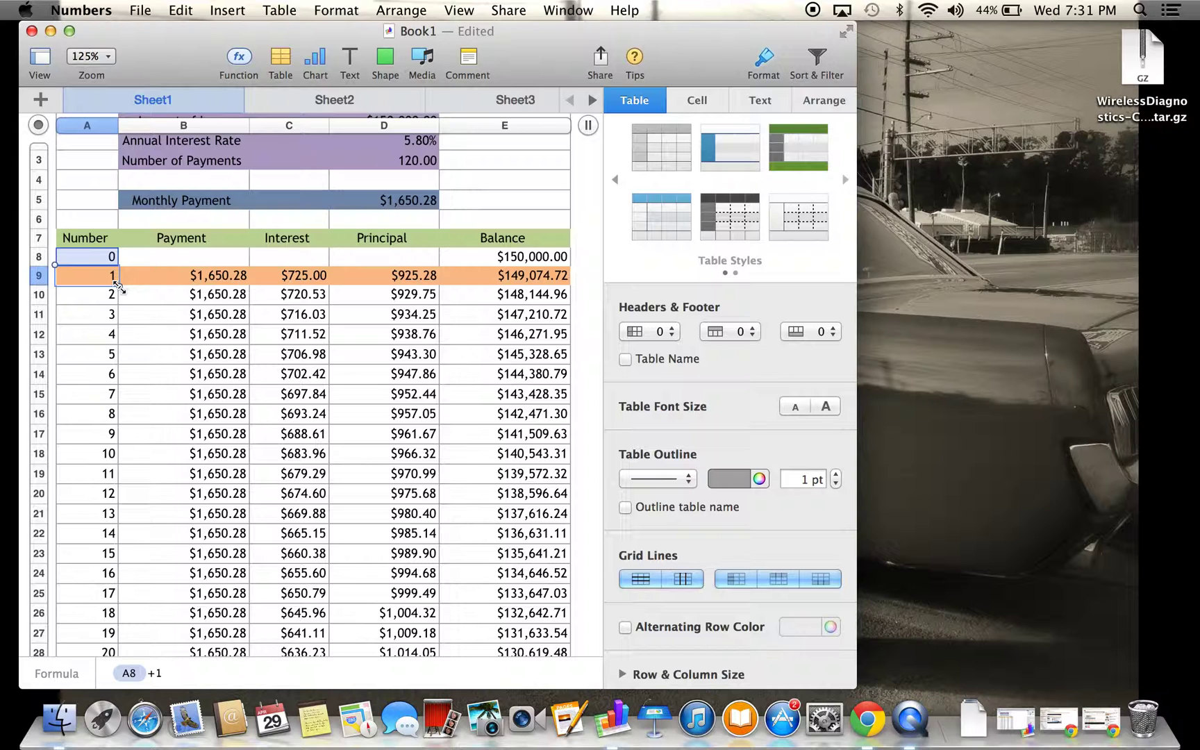
pyautogui.moveTo(116, 286)
pyautogui.mouseDown()
pyautogui.moveTo(115, 346)
pyautogui.moveTo(110, 279)
pyautogui.mouseUp()
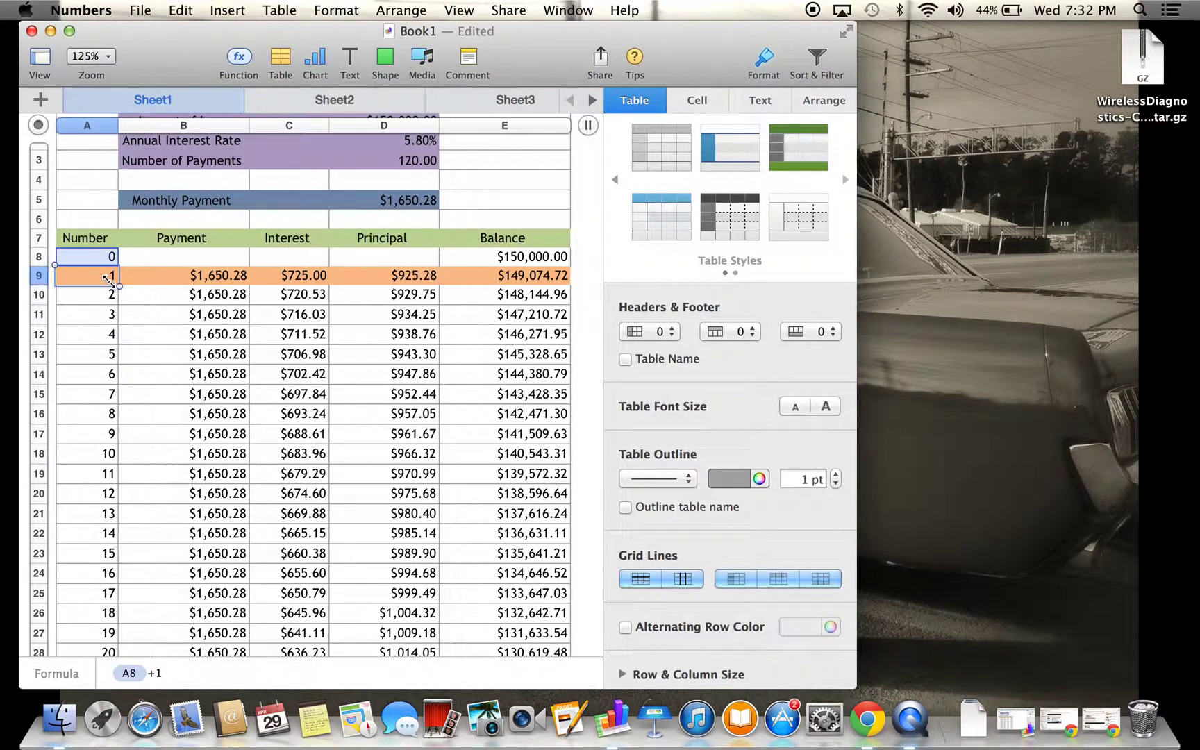
# Compare B9's $D$5 reference with D5's PMT formula, then select the first interest cell
pyautogui.click(157, 283)
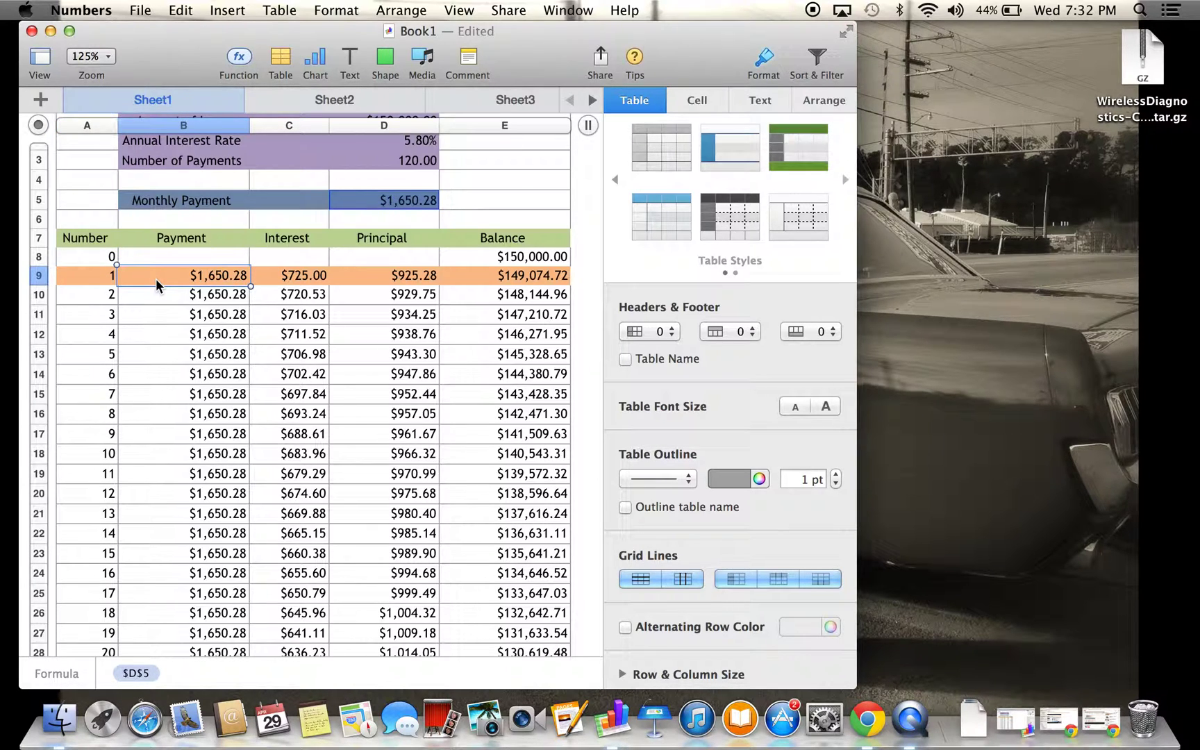
pyautogui.click(389, 204)
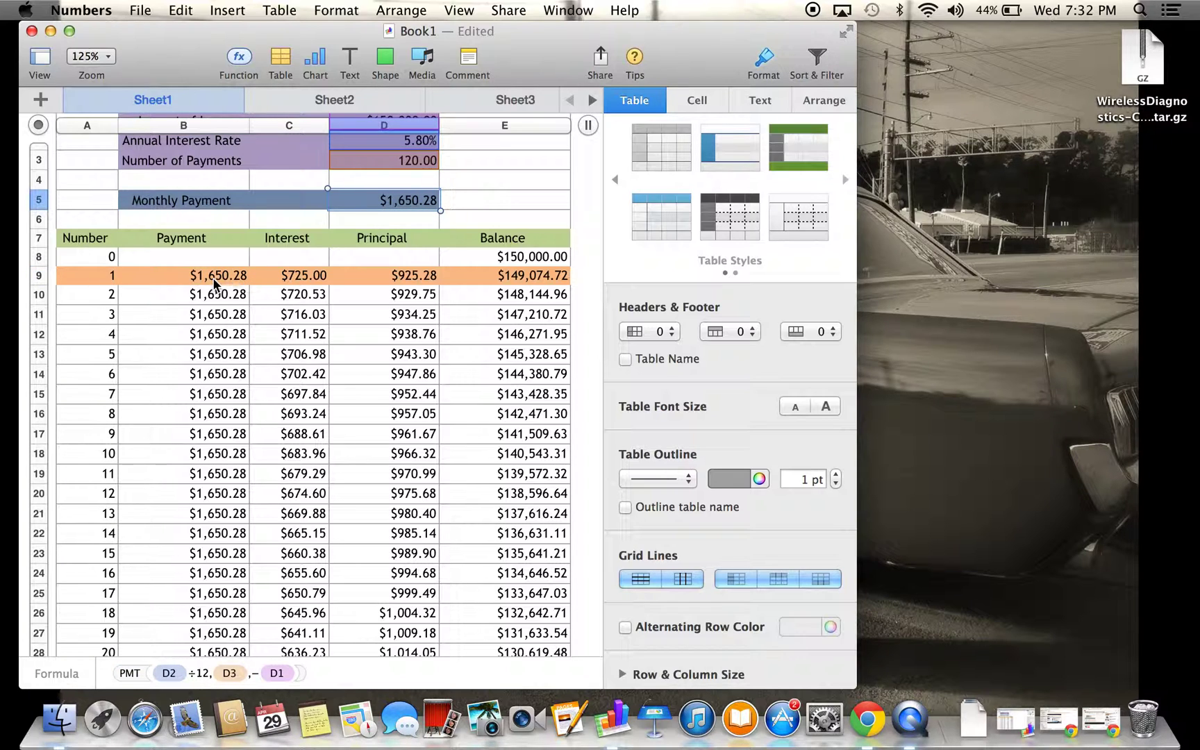
pyautogui.click(178, 276)
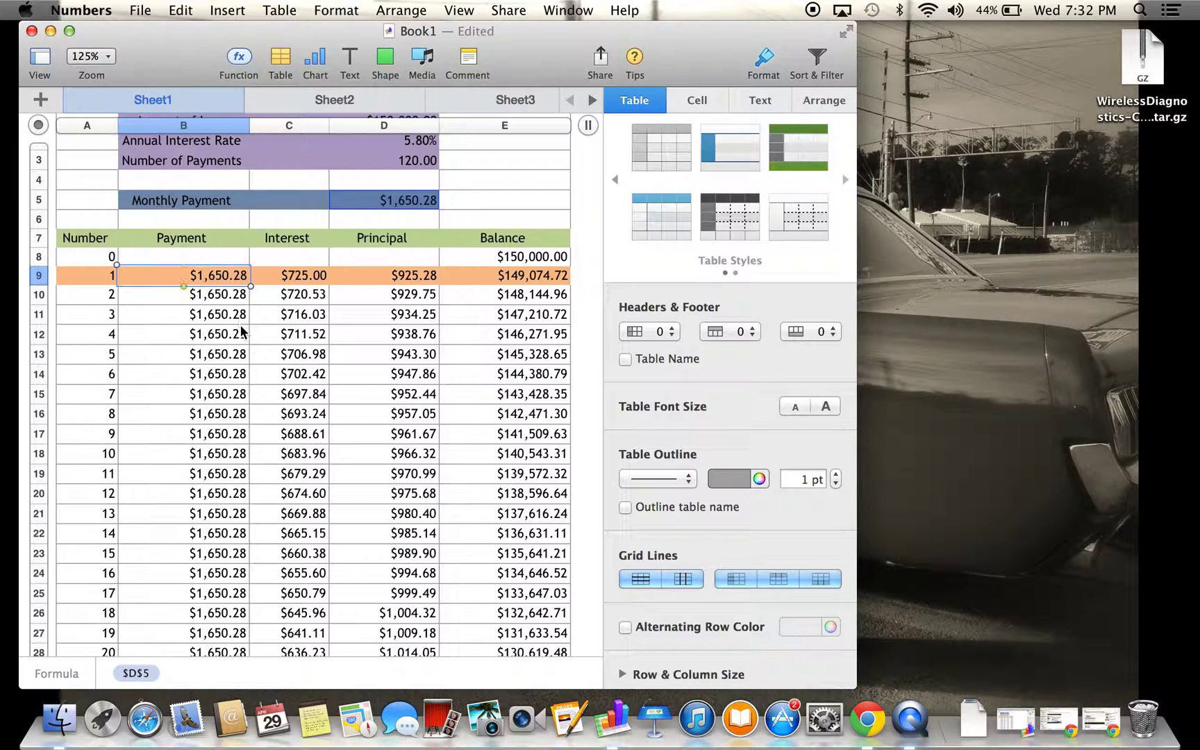
pyautogui.click(301, 282)
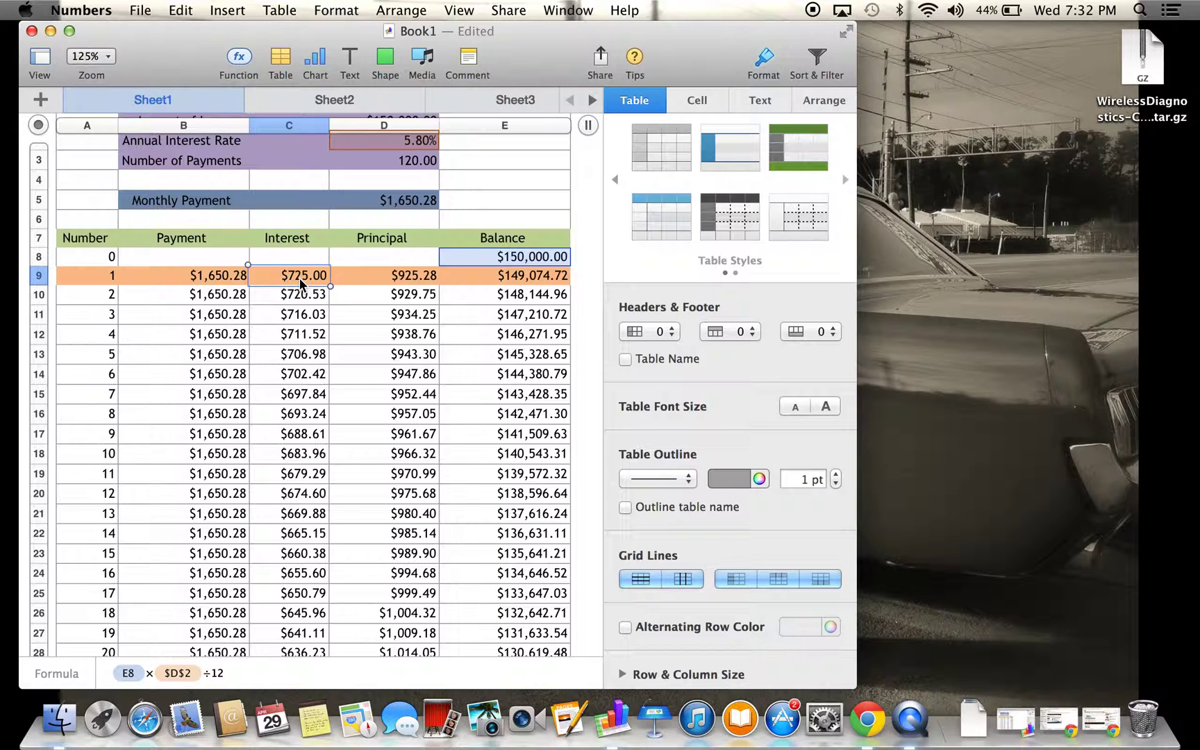
# Return to the top rows and select payment 1's principal cell after reviewing the E8 × $D$2 ÷ 12 interest formula
pyautogui.scroll(1, 452, 291)
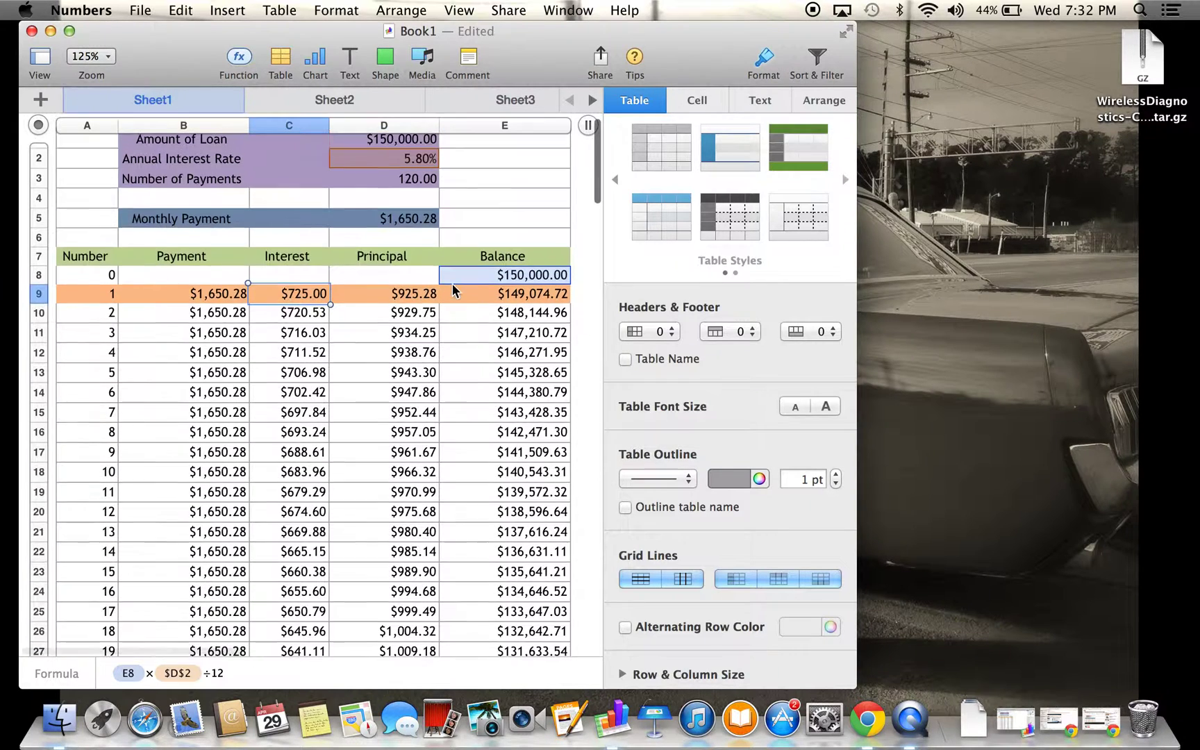
pyautogui.scroll(2, 452, 290)
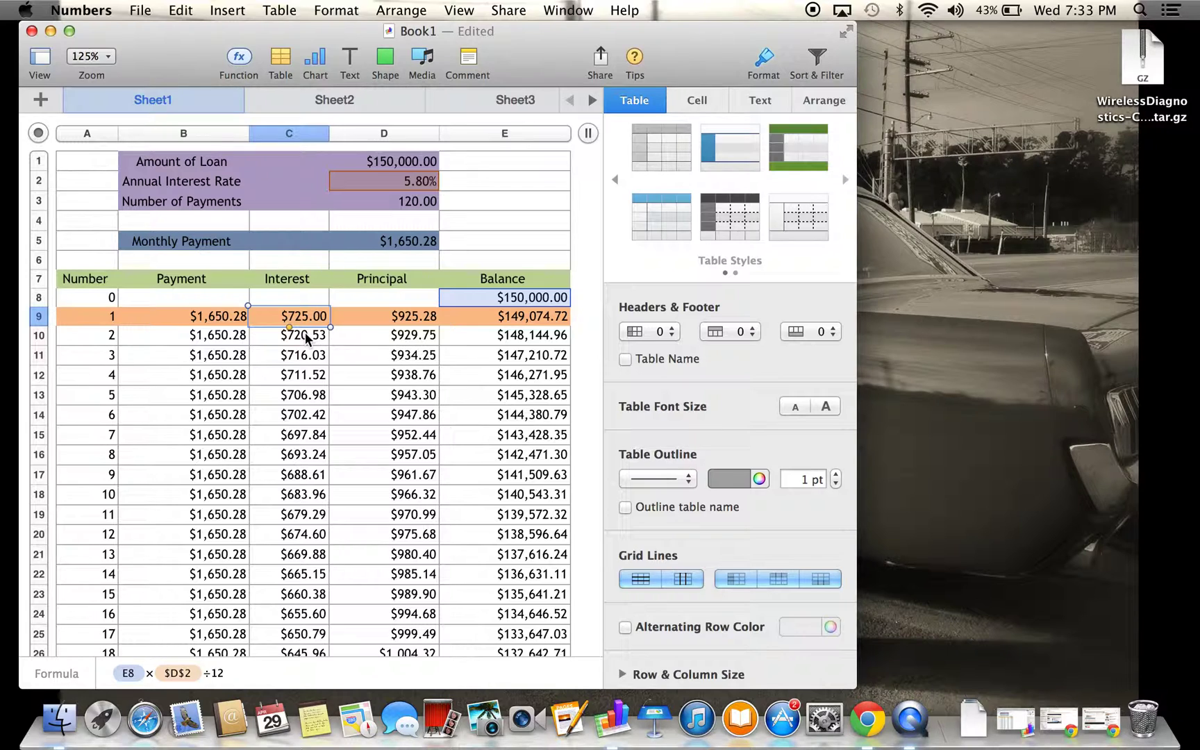
pyautogui.click(373, 322)
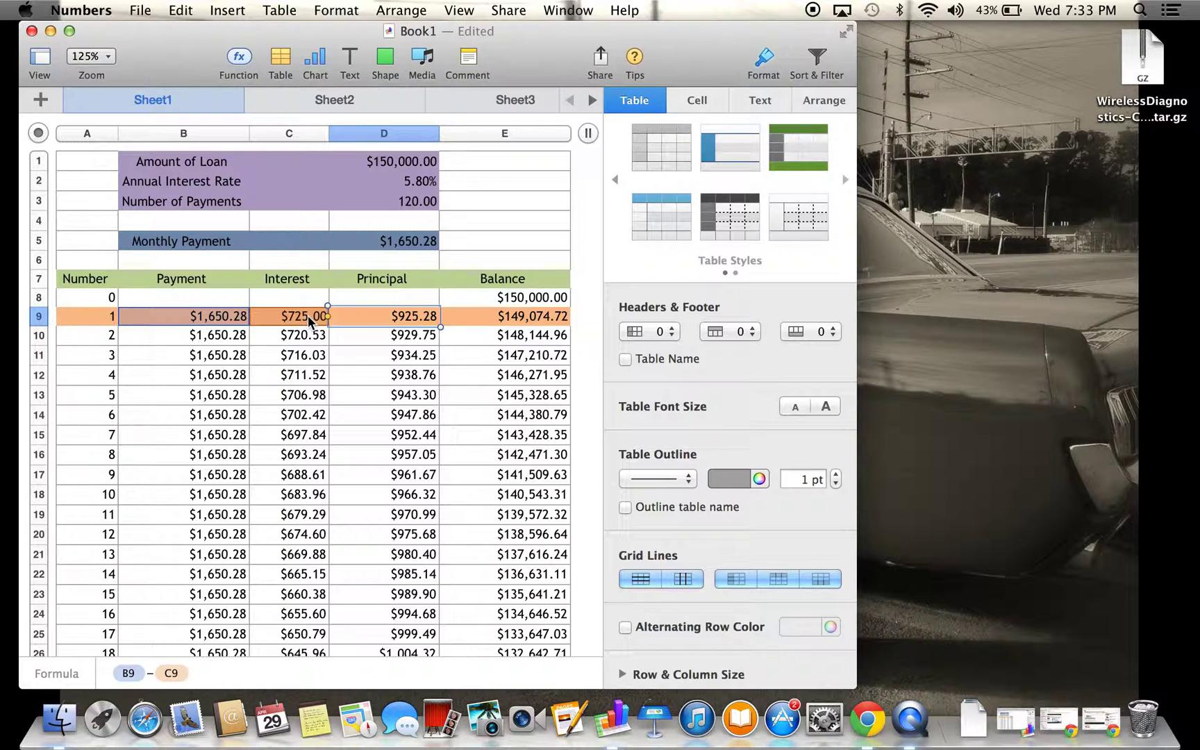
# Show that payment 1's $925.28 principal is B9 − C9
pyautogui.moveTo(431, 322)
# Check E9's E8 − D9 balance, fill the interest formula to C10, and verify D10's B10 − C10
pyautogui.click(483, 318)
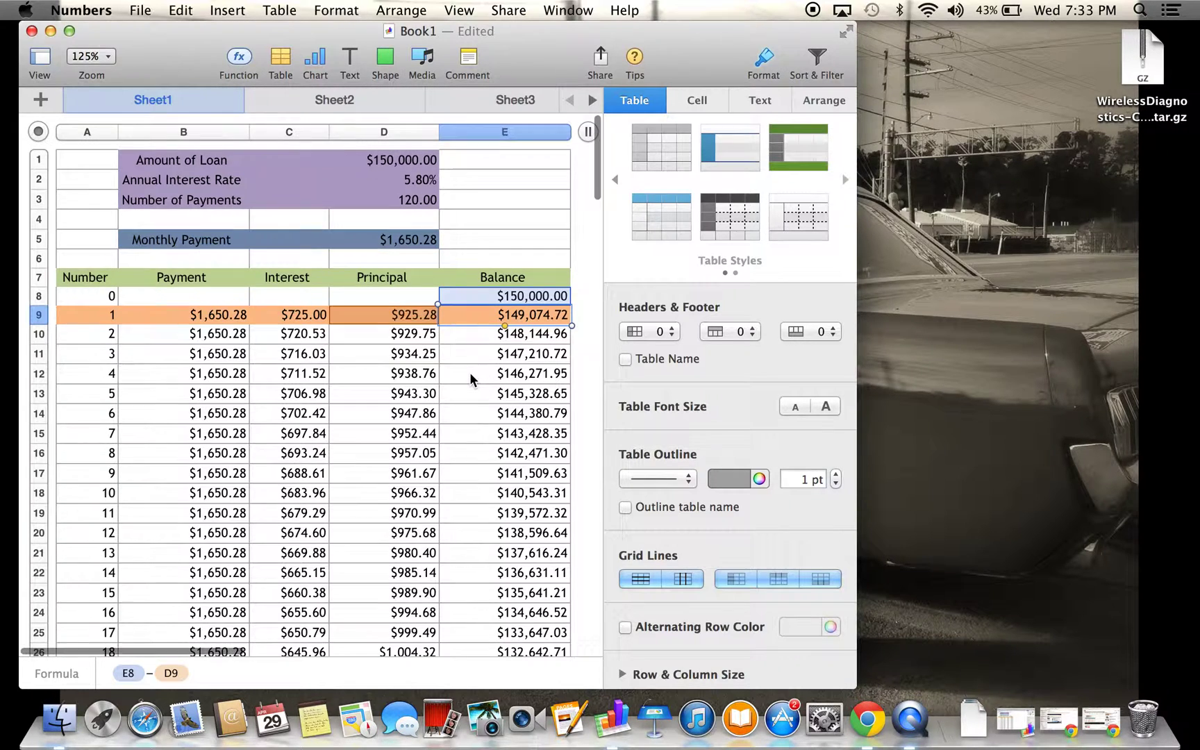
pyautogui.scroll(-1, 470, 378)
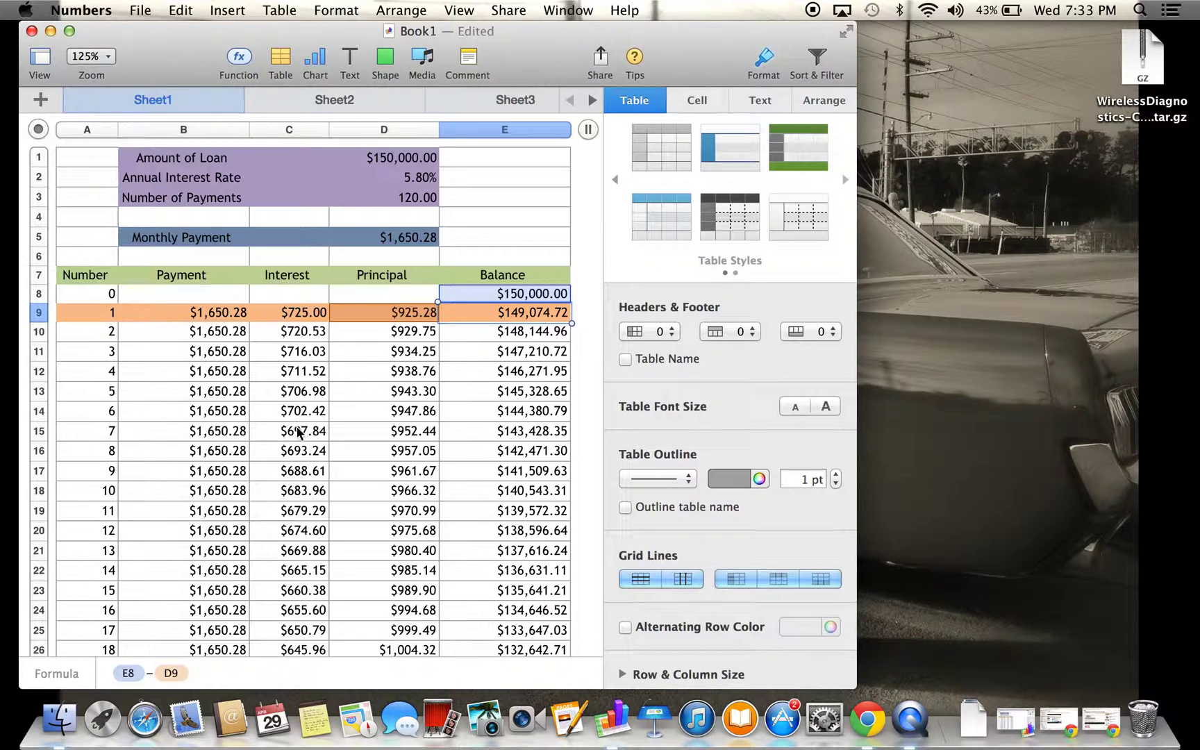
pyautogui.click(319, 314)
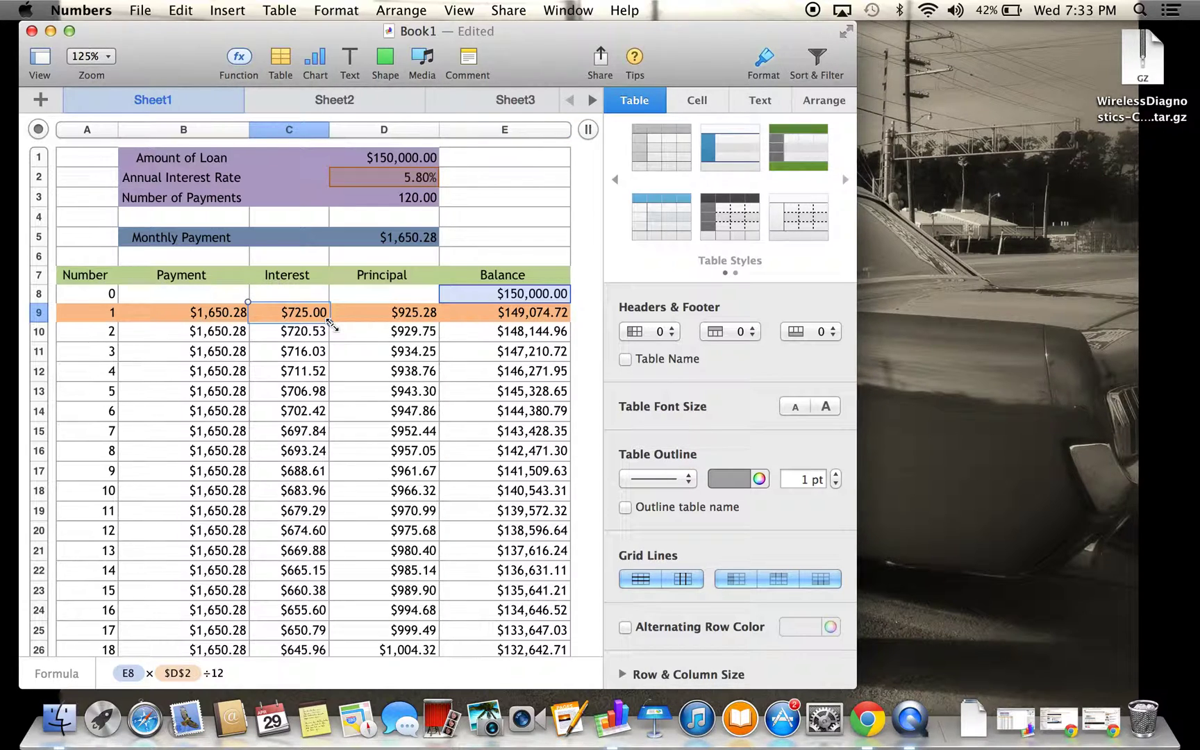
pyautogui.moveTo(331, 324); pyautogui.dragTo(332, 336)
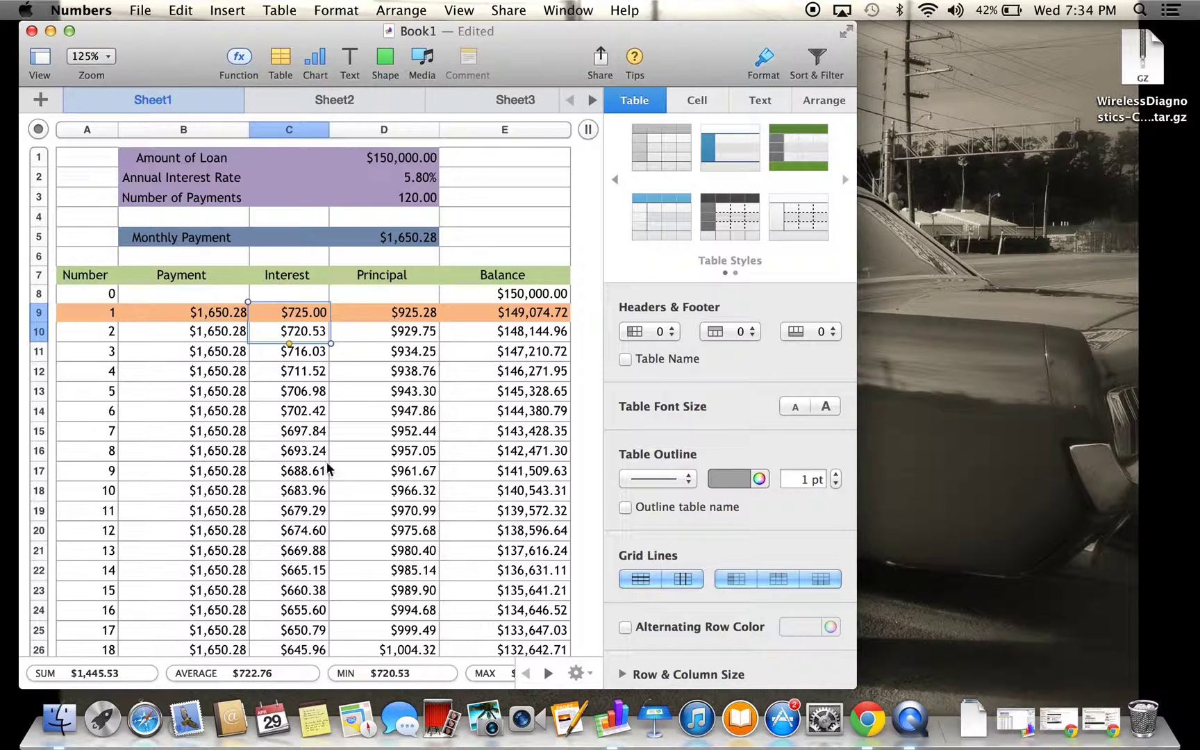
pyautogui.click(356, 334)
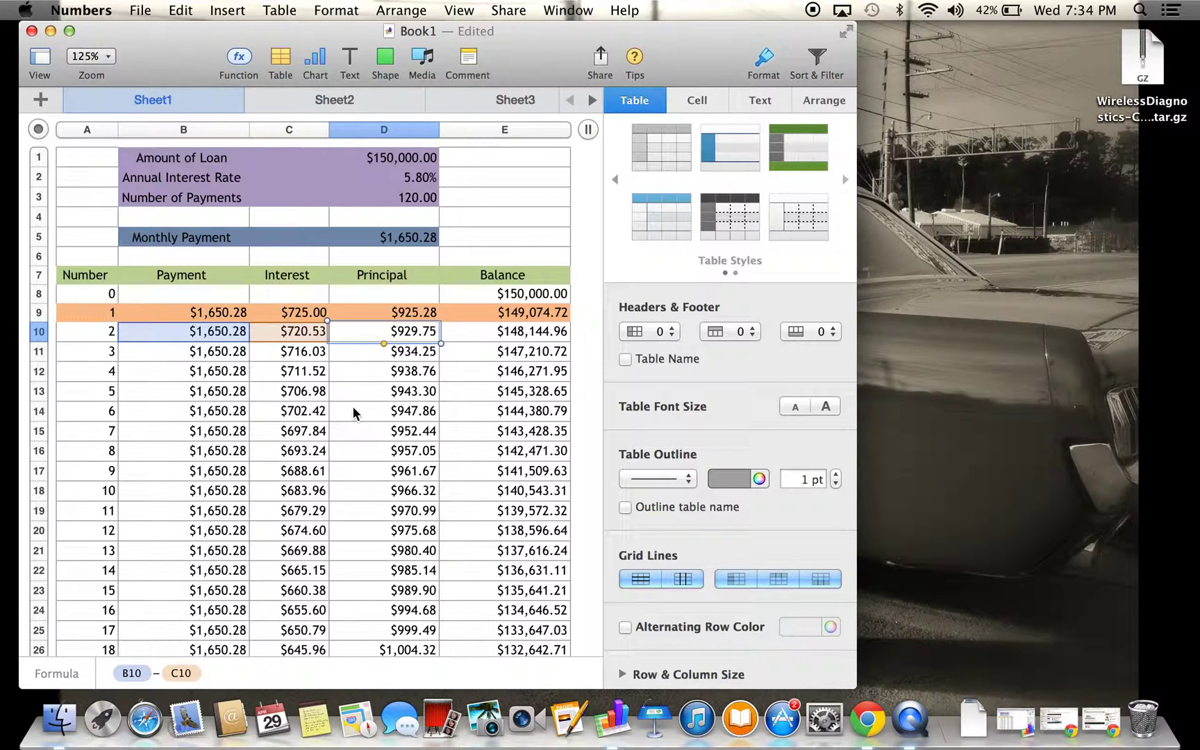
# Confirm the balance reaches $0.00 at payment 120, then return to the top and deselect
pyautogui.click(564, 314)
pyautogui.scroll(-3, 345, 422)
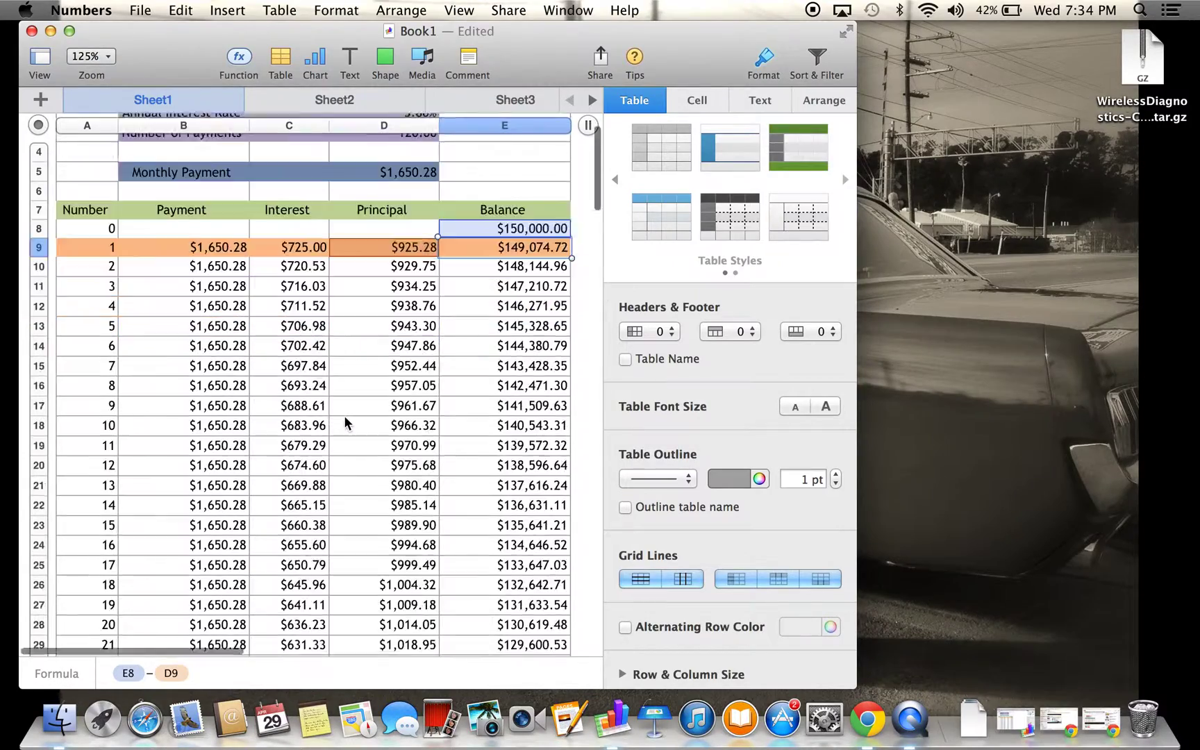
pyautogui.scroll(-15, 345, 421)
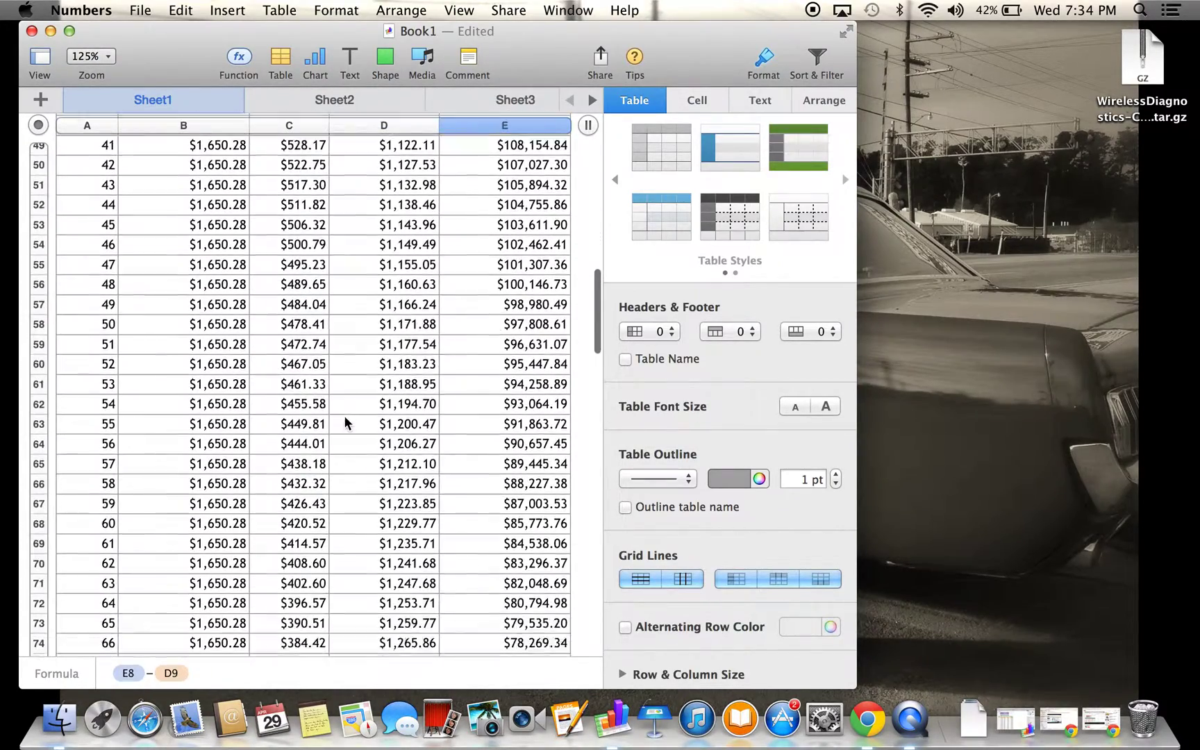
pyautogui.scroll(-4, 345, 422)
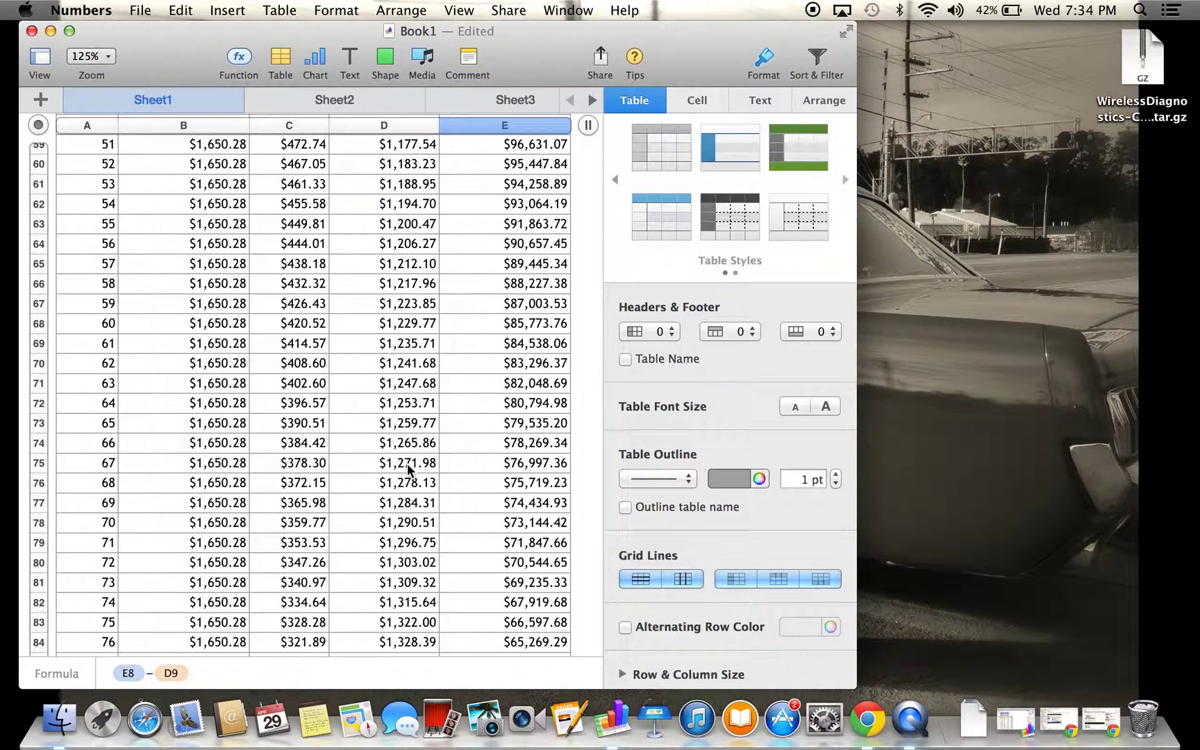
pyautogui.scroll(-10, 408, 460)
pyautogui.scroll(-10, 410, 470)
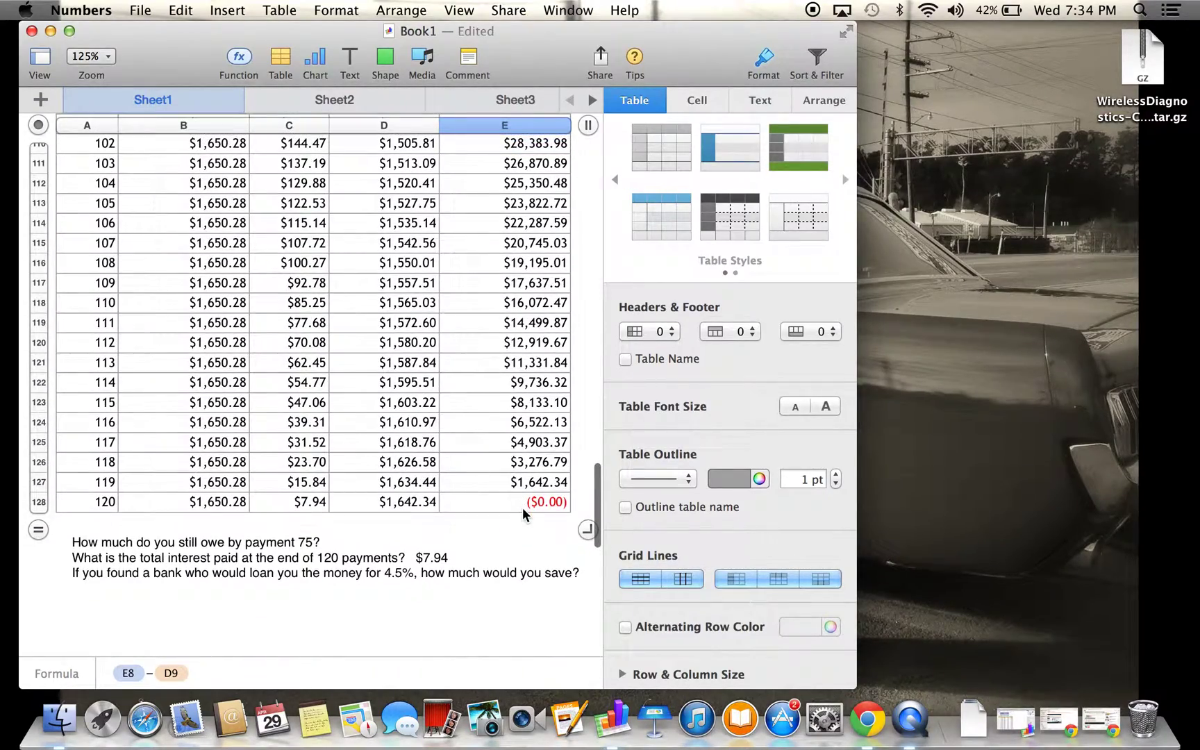
pyautogui.scroll(20, 514, 499)
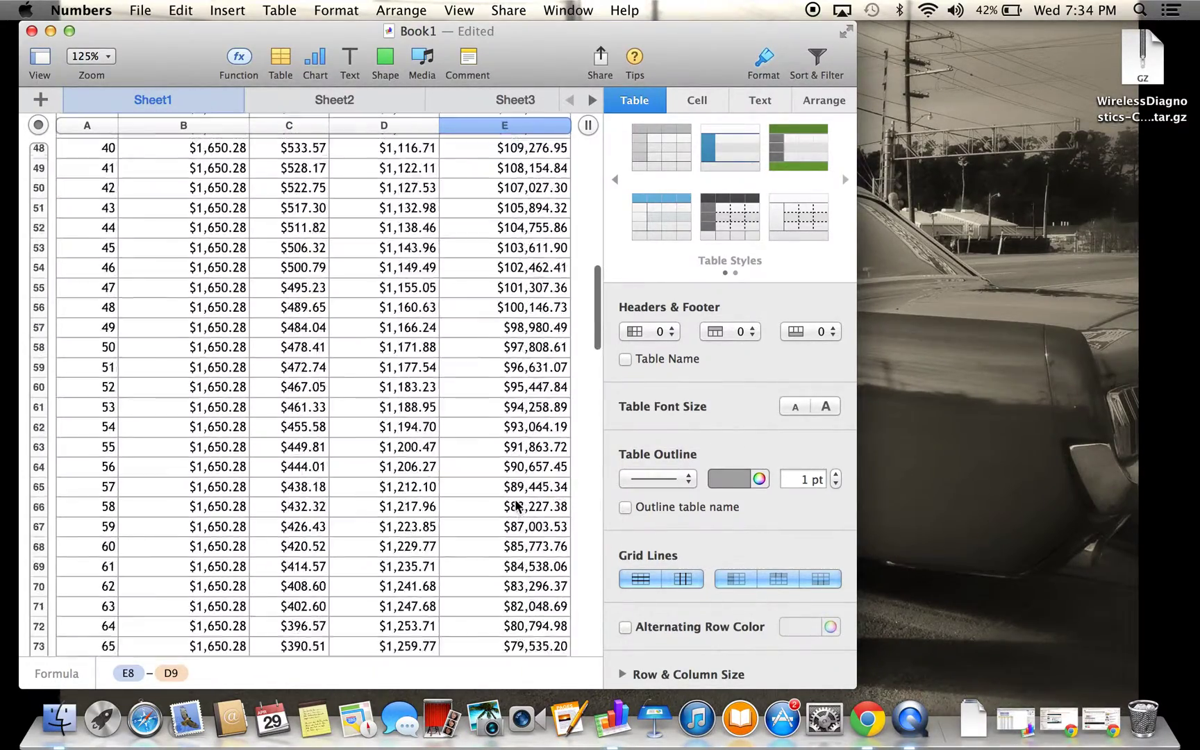
pyautogui.scroll(7, 516, 501)
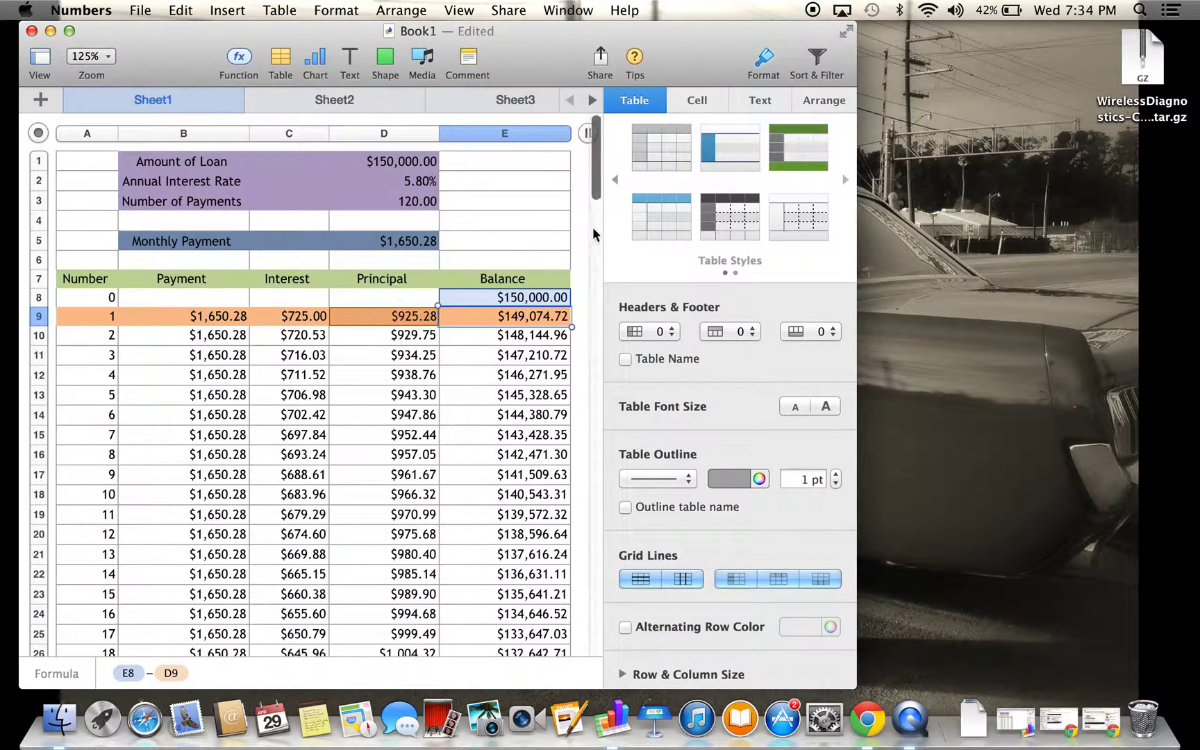
pyautogui.click(583, 253)
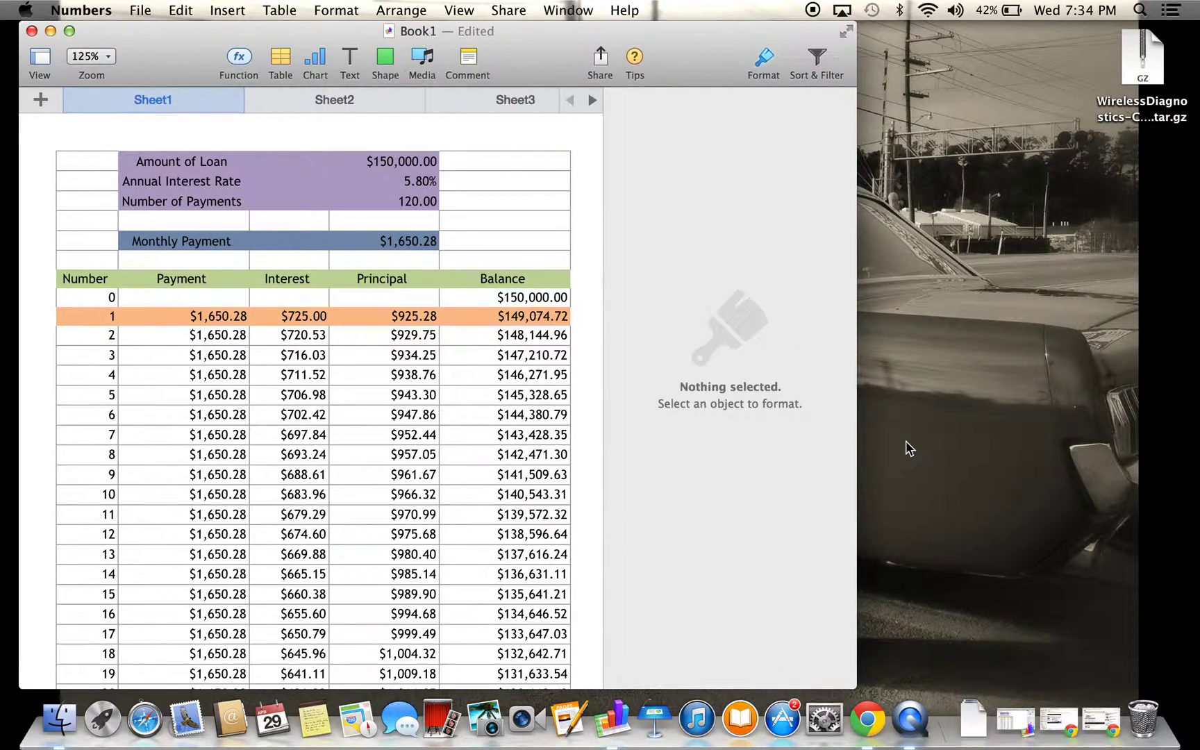